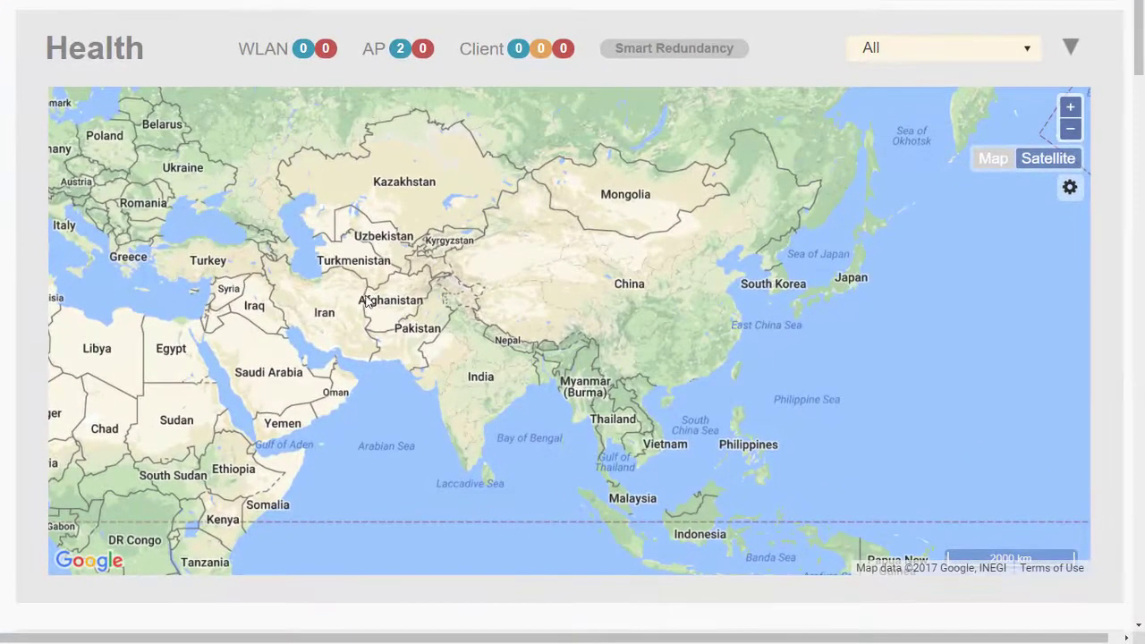
drag(498, 363, 960, 450)
drag(98, 385, 739, 433)
drag(429, 416, 720, 174)
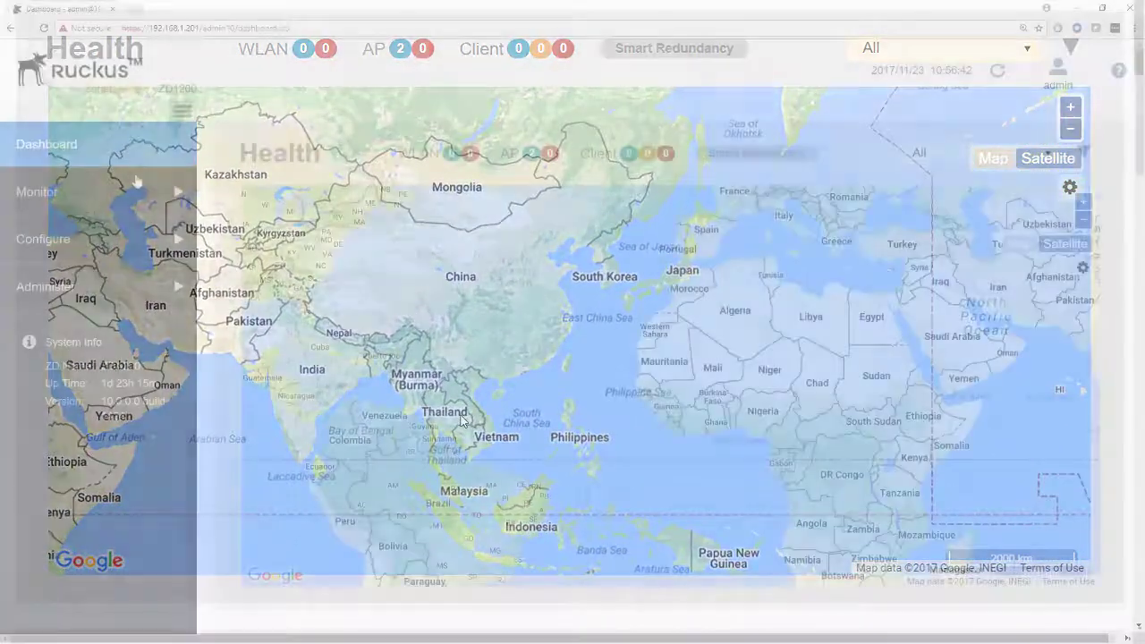
- Open the monitoring page that lists the currently managed access points
click(136, 182)
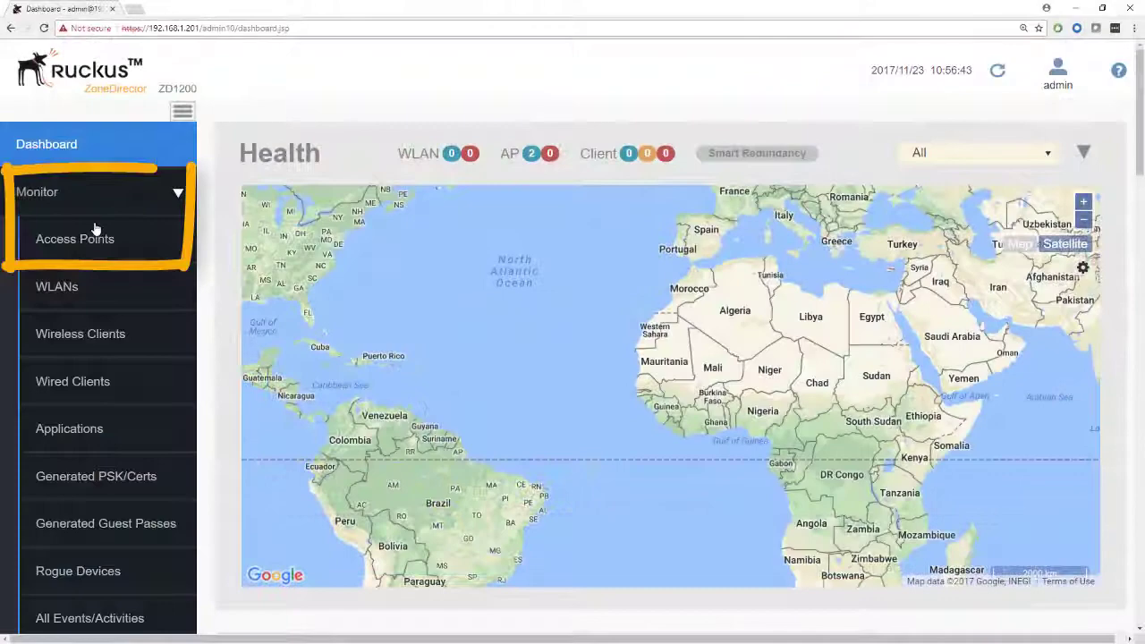
click(96, 242)
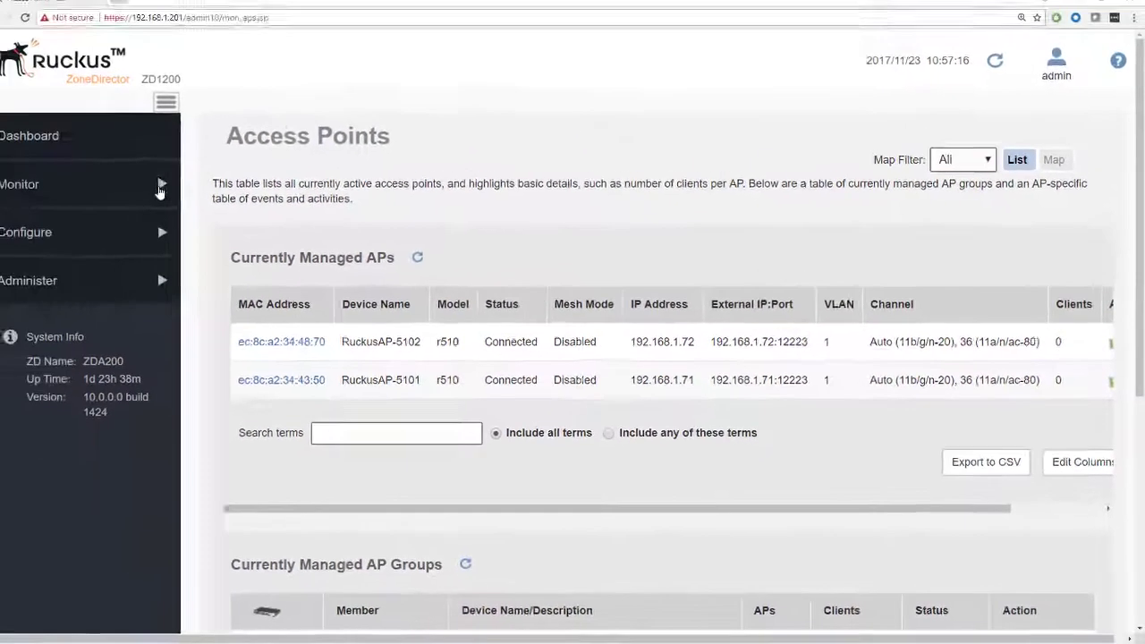
- Go to the Maps configuration and examine the settings and floorplan of the existing Sample map
click(152, 238)
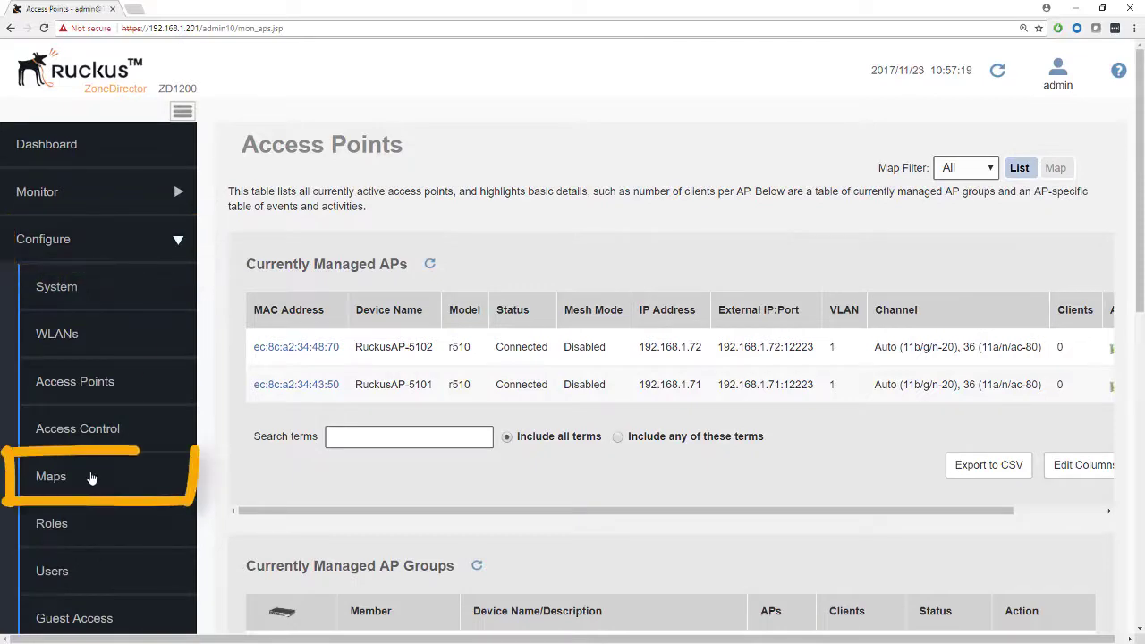
click(92, 477)
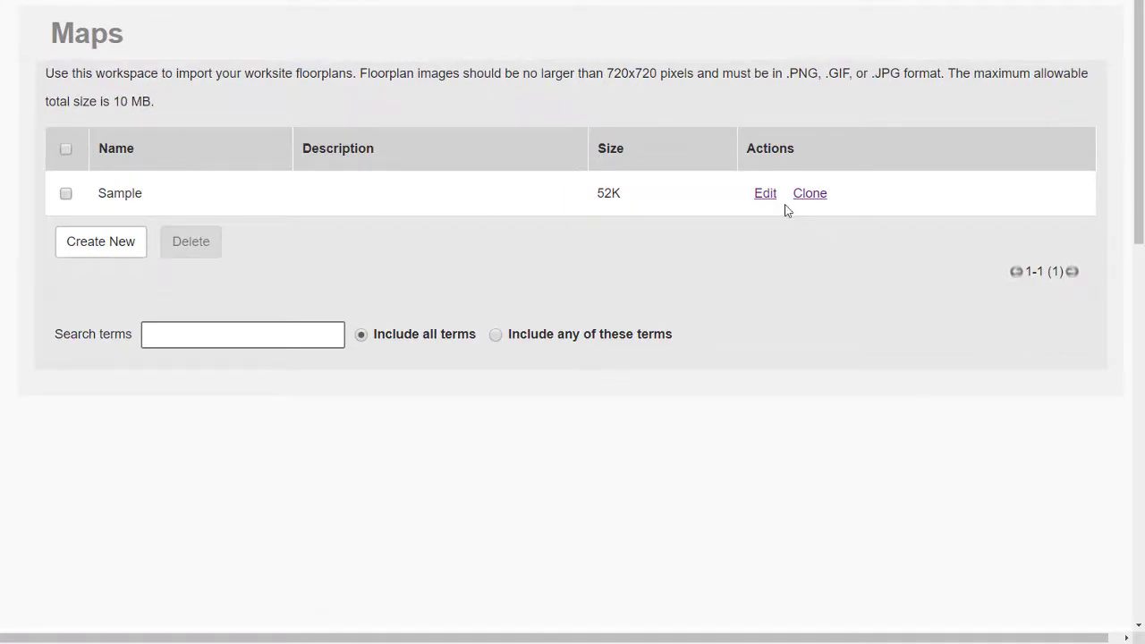
click(771, 199)
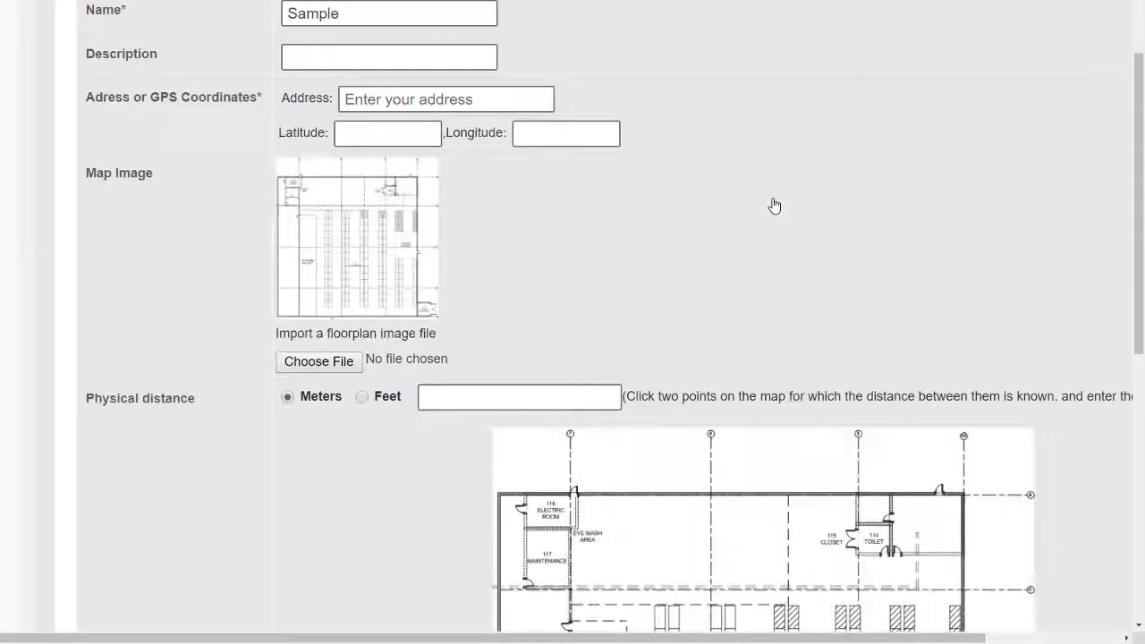
scroll(902, 209, down, 3)
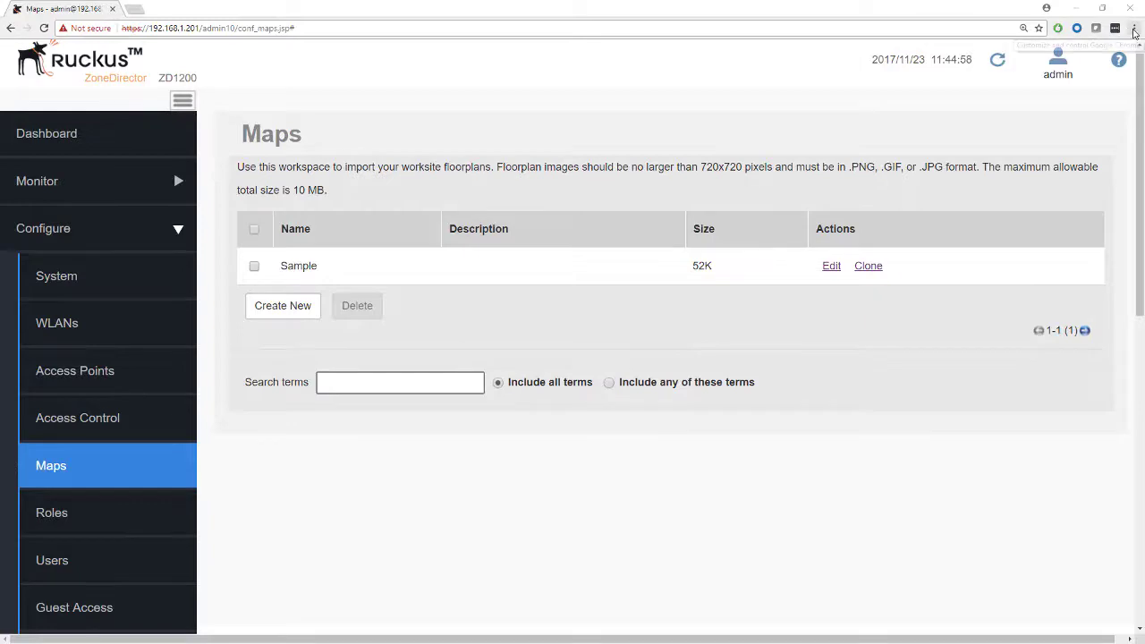
- Reduce the browser page zoom to 125%
click(1134, 29)
click(1059, 143)
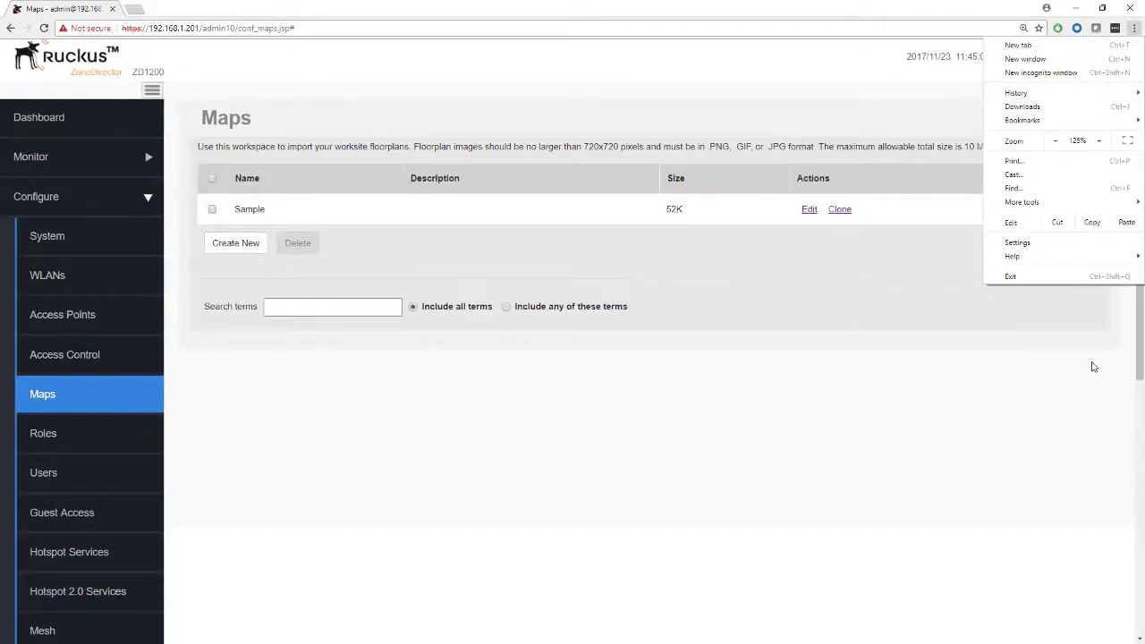
click(1093, 367)
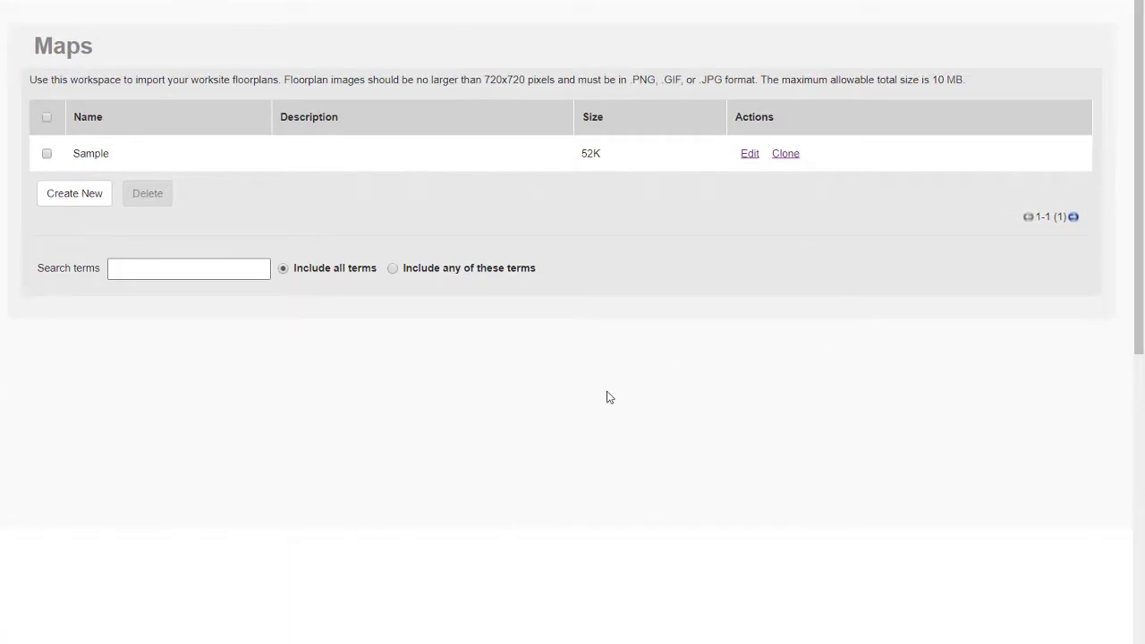
- Start a new map named Head Office with the description Main Building 1
click(70, 195)
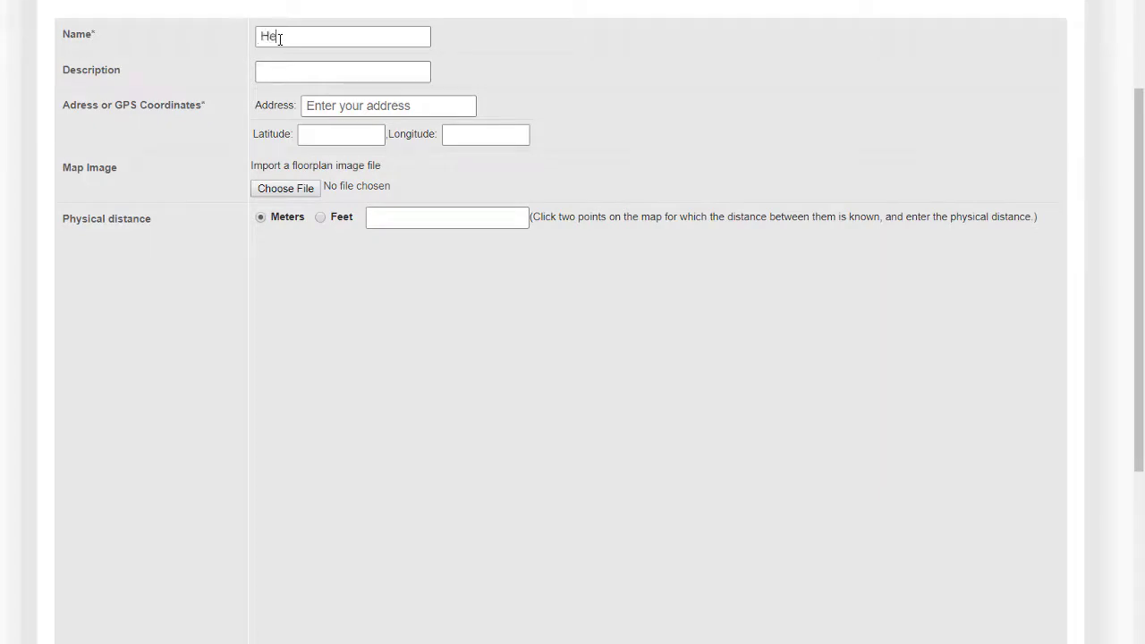
text(Head Off)
text(Ma)
text(in Buil)
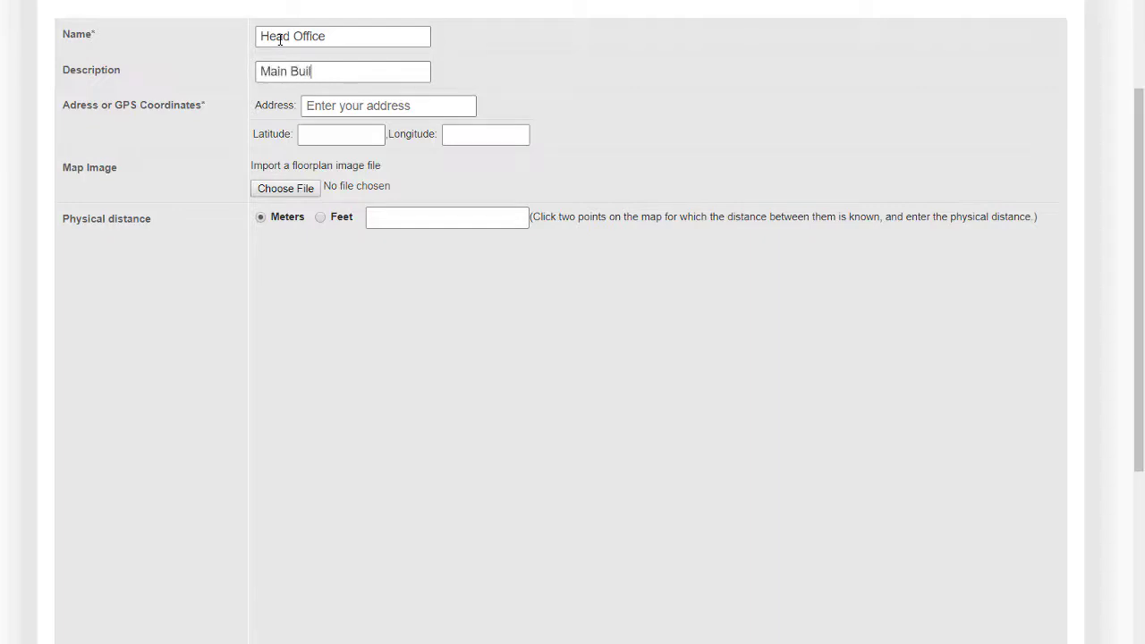
text(ding 13)
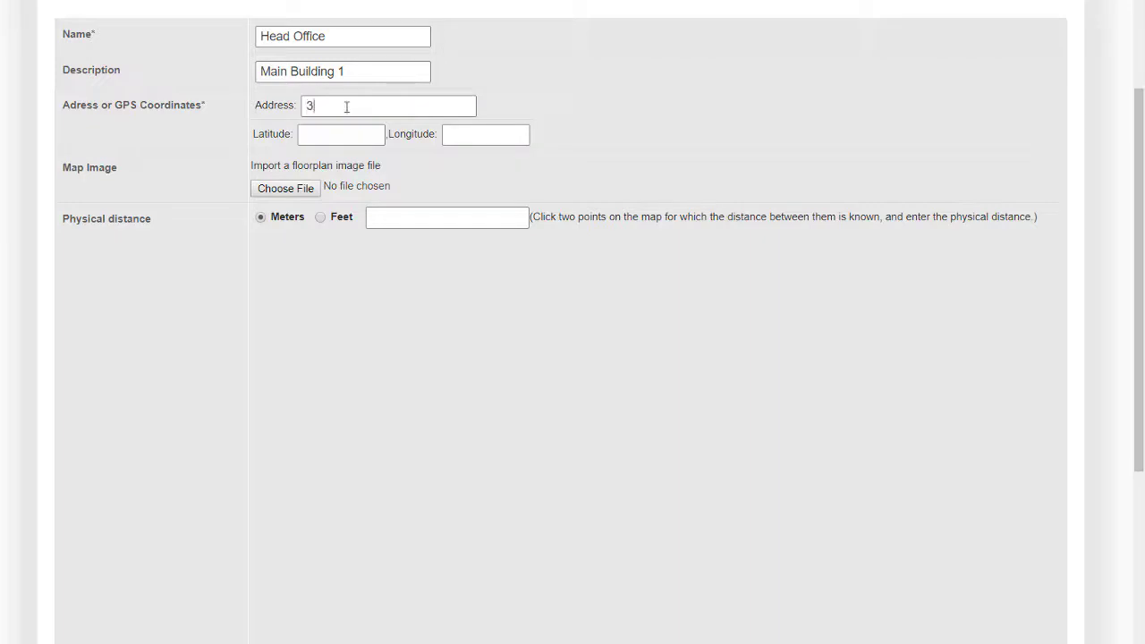
- Enter the office's street address for the new map and pick the matching Sunnyvale suggestion to fill in its coordinates
text(50 WJ)
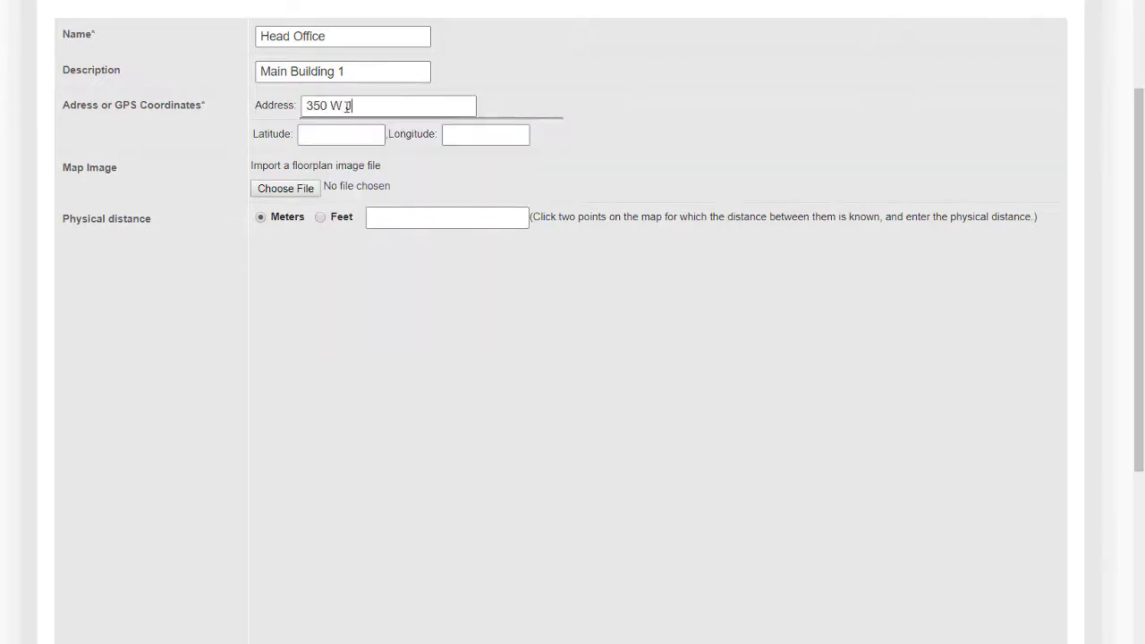
text(ava)
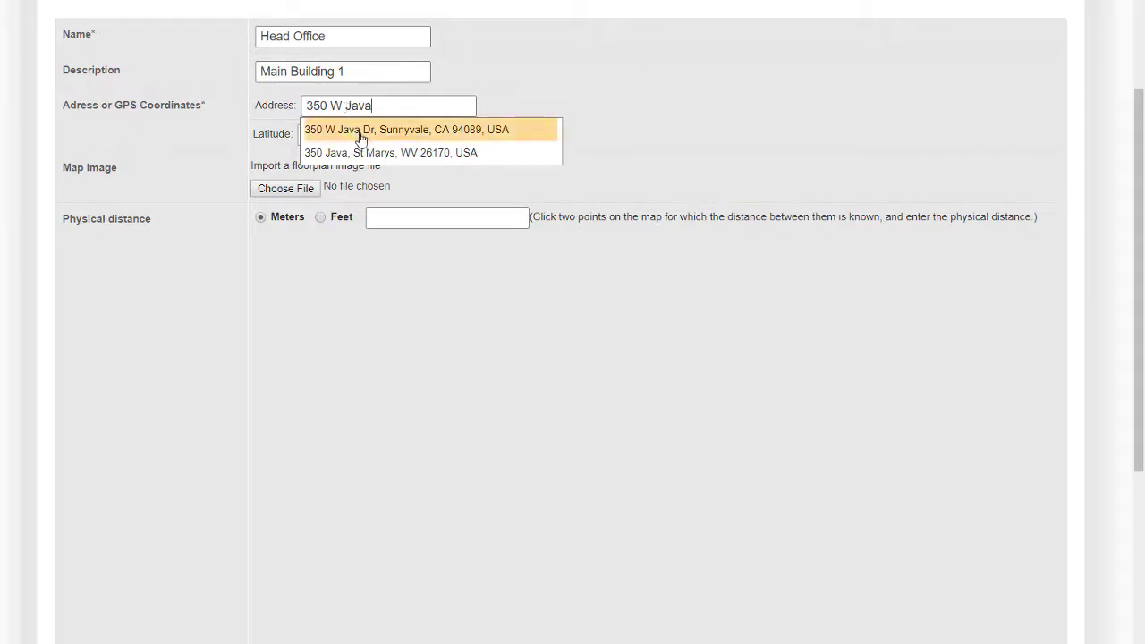
click(363, 136)
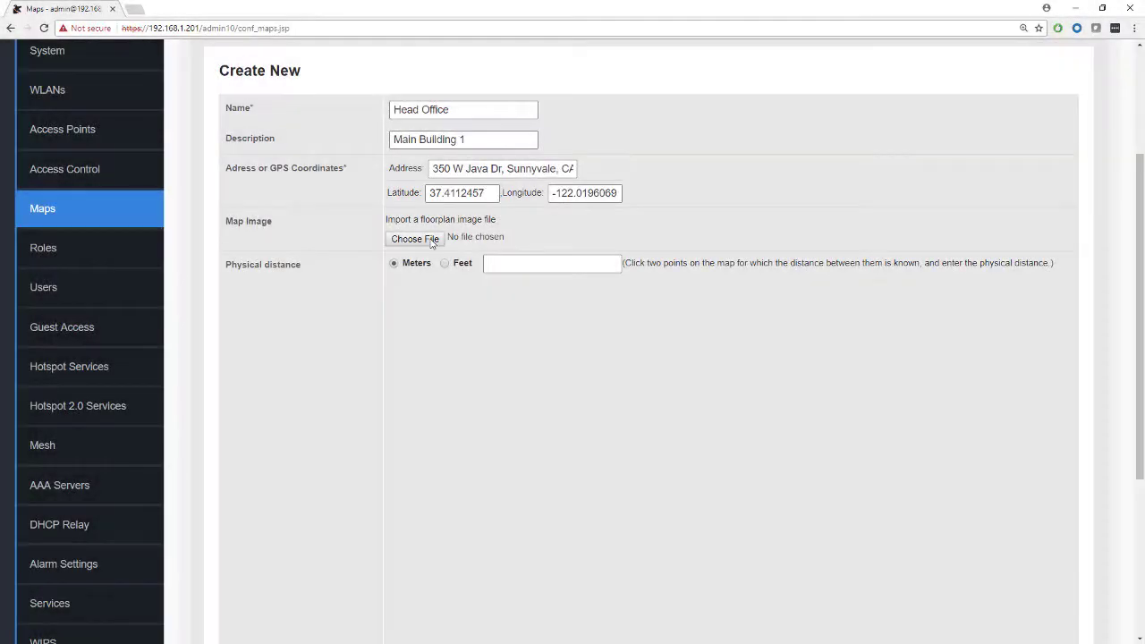
- Import the office-floor-plan image as the floorplan for the Head Office map
click(304, 194)
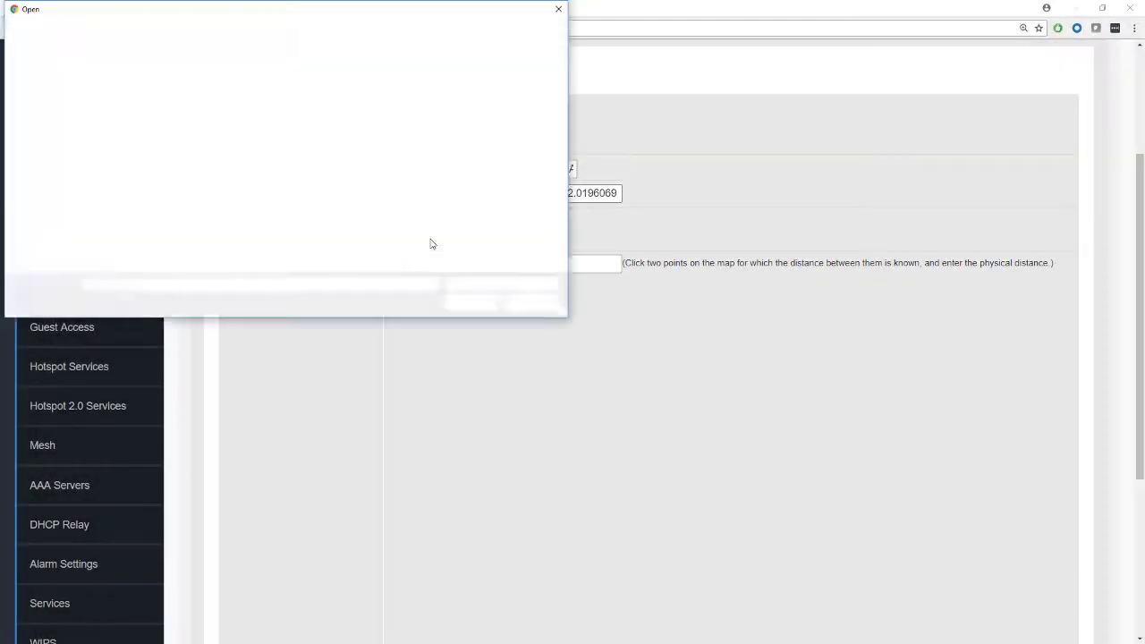
click(141, 125)
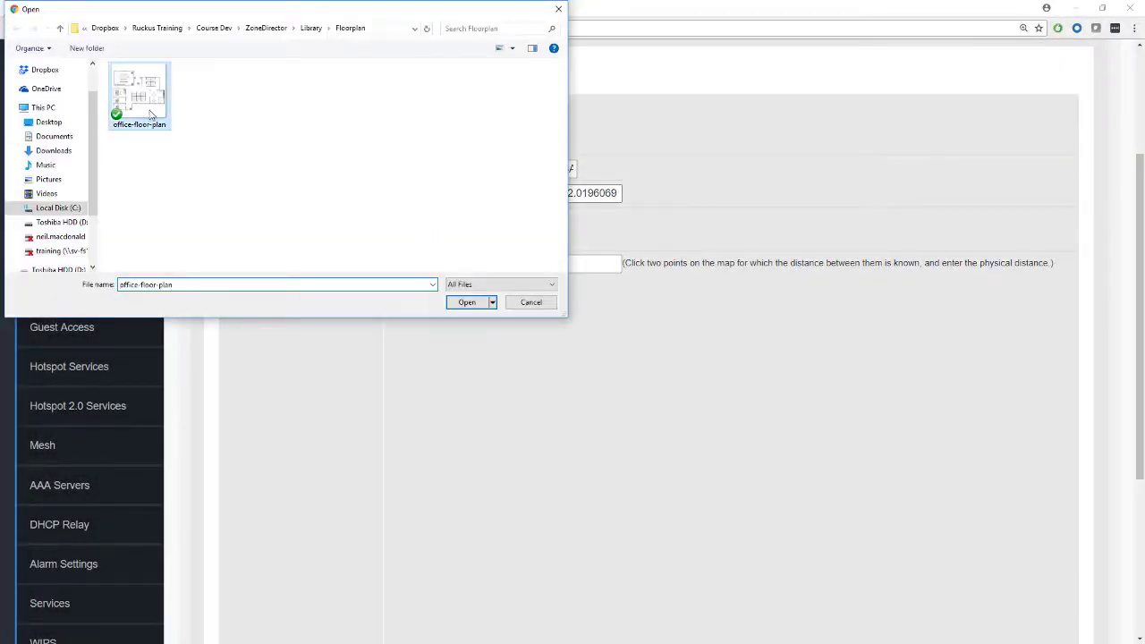
click(465, 302)
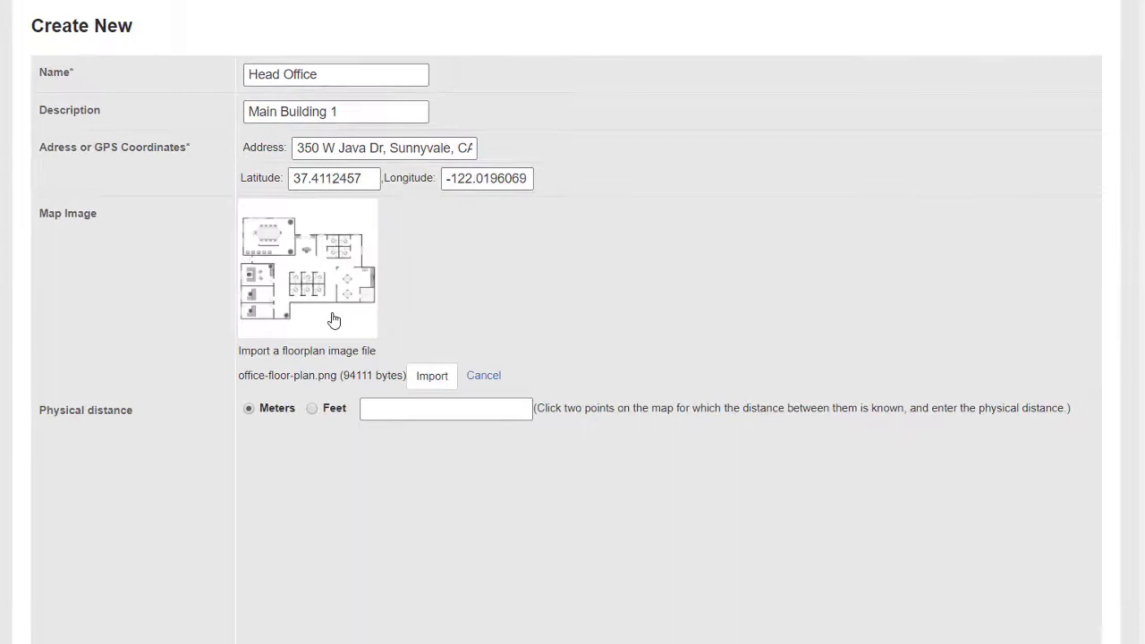
click(430, 379)
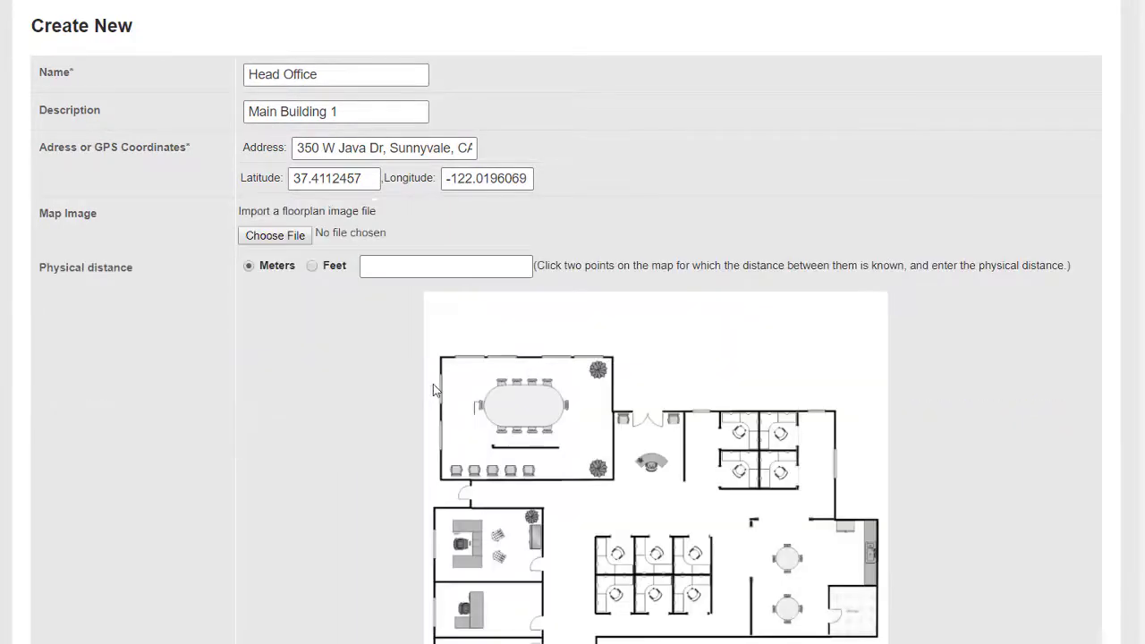
- Calibrate the floorplan by marking two points on opposite outer walls, set their physical distance to 25 meters, and save the map
scroll(433, 390, down, 2)
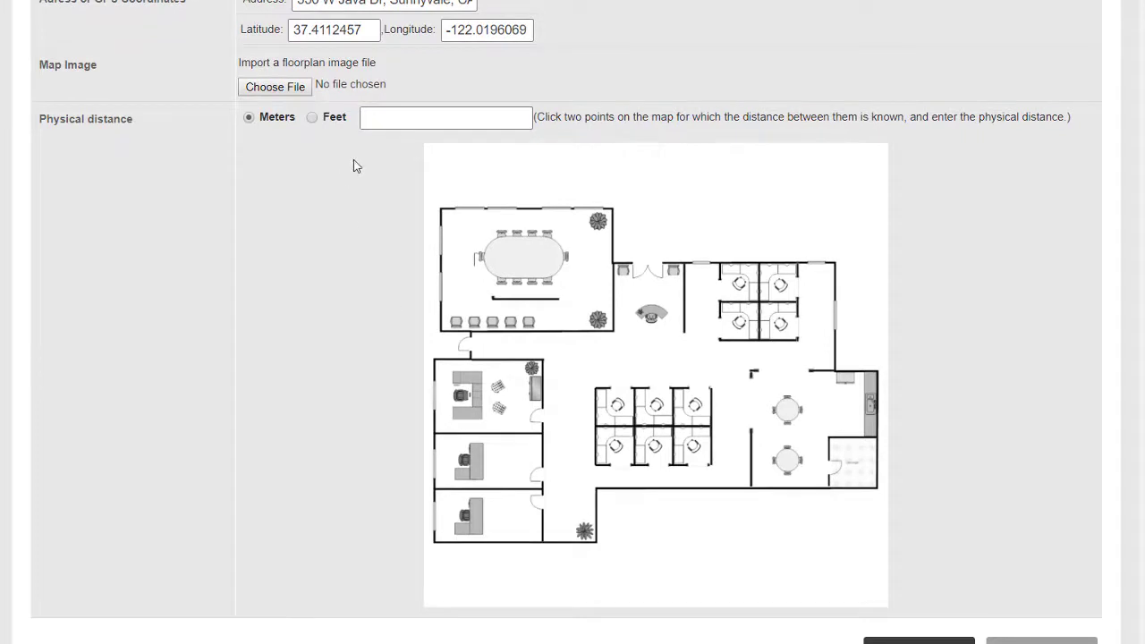
click(441, 257)
click(835, 277)
text(25)
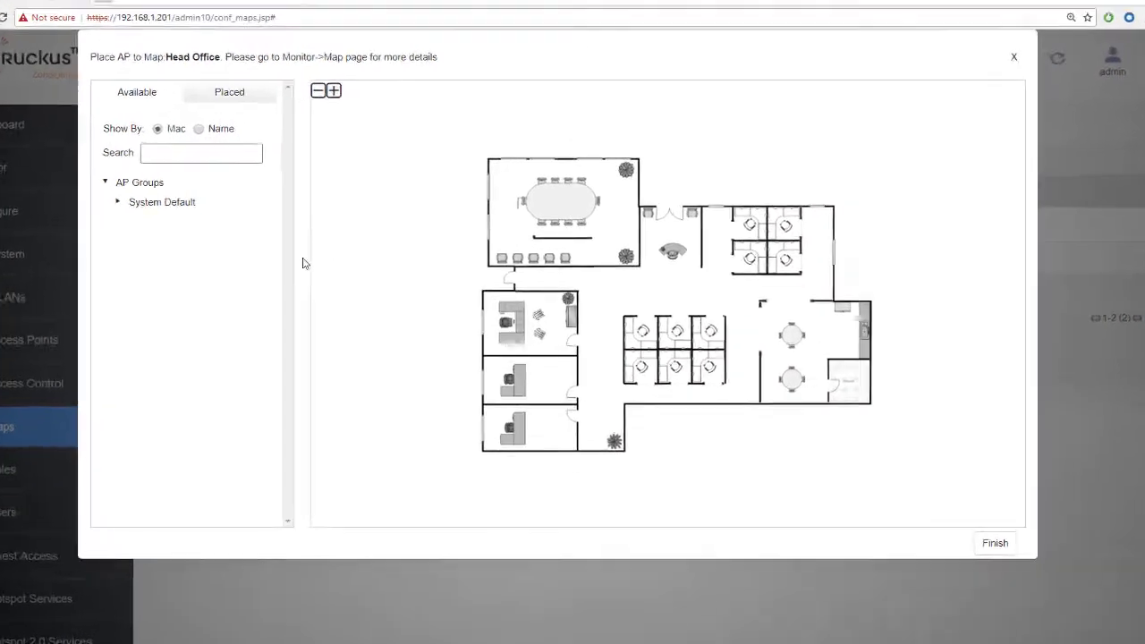
- Place the System Default group's two access points on the floorplan, one in the conference room and one beside the central cubicles, and finish placement
click(150, 197)
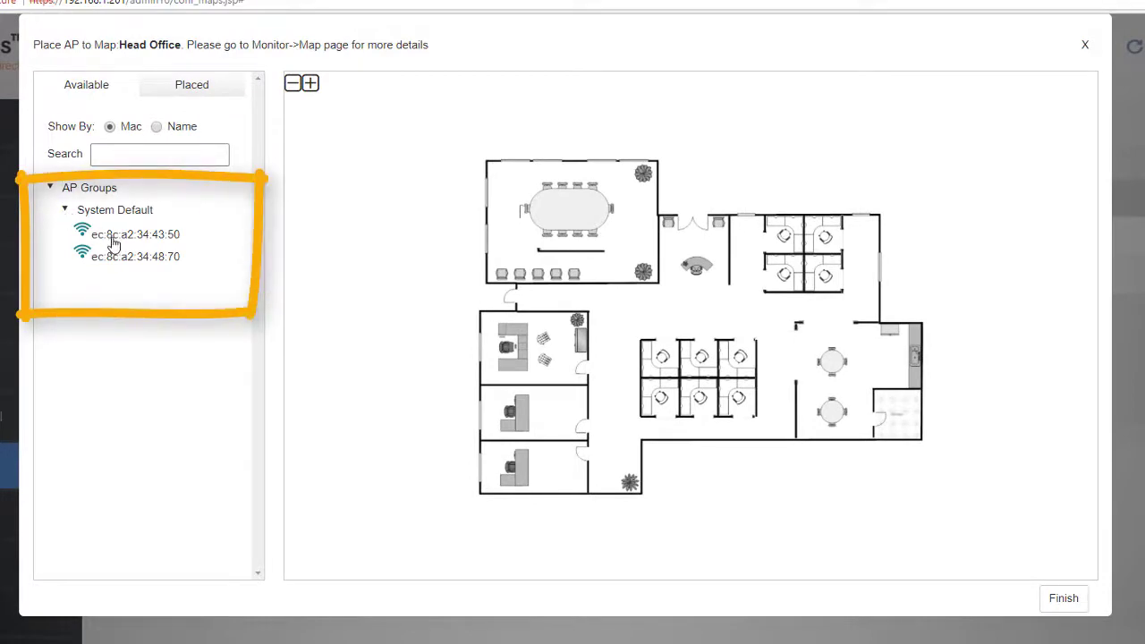
mouse_move(114, 243)
mouse_down()
mouse_move(540, 208)
mouse_move(588, 224)
mouse_move(573, 208)
mouse_move(577, 225)
mouse_up()
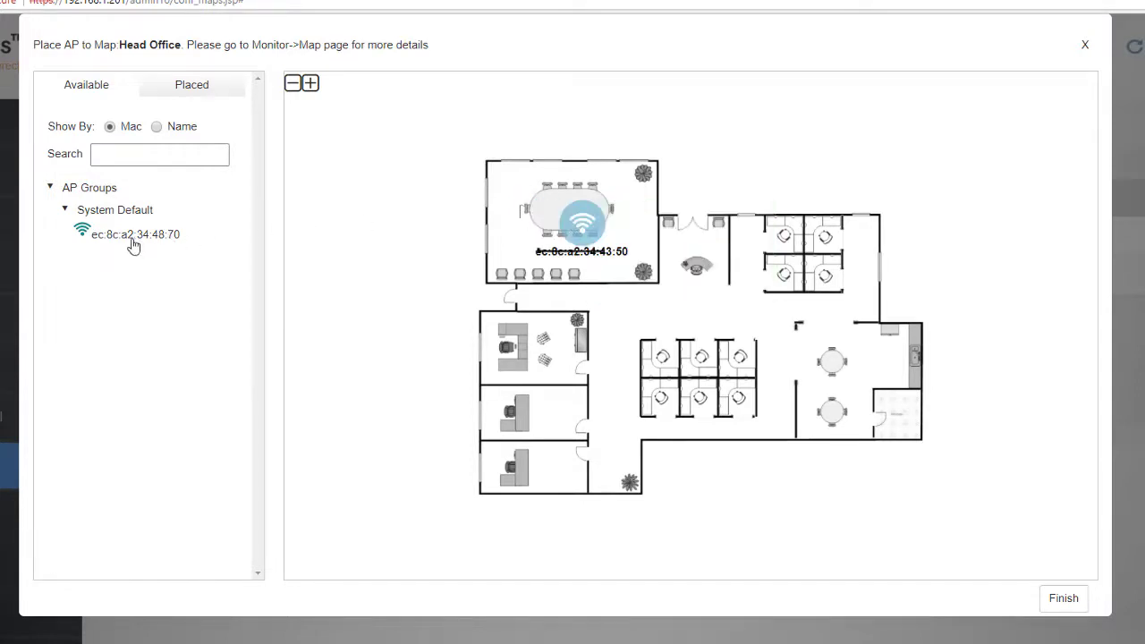
drag(134, 247, 770, 421)
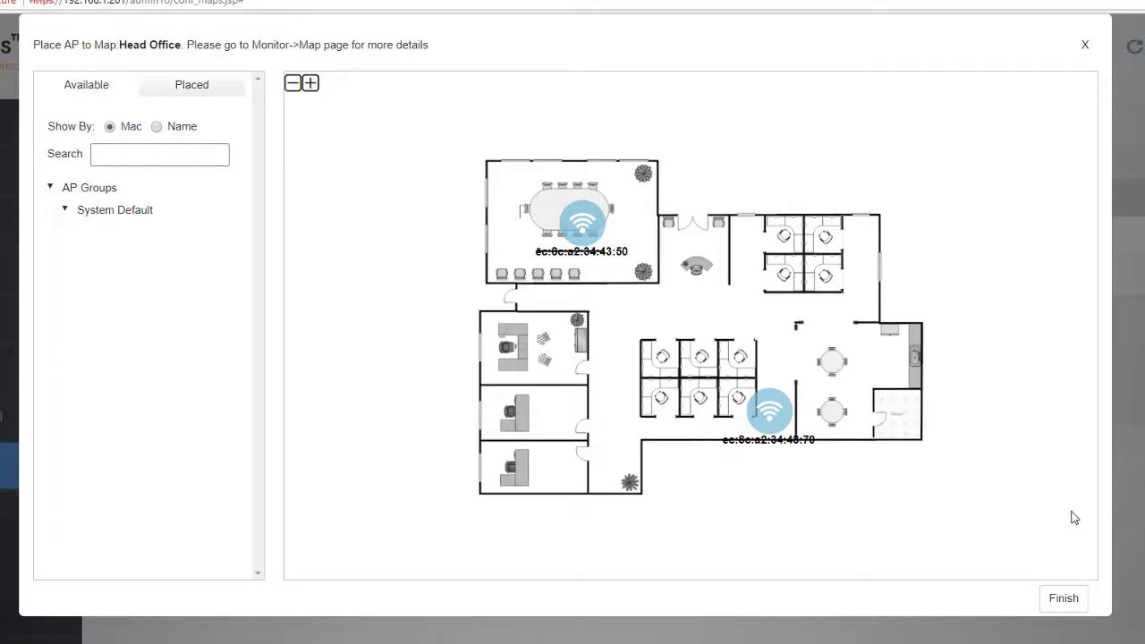
click(1065, 600)
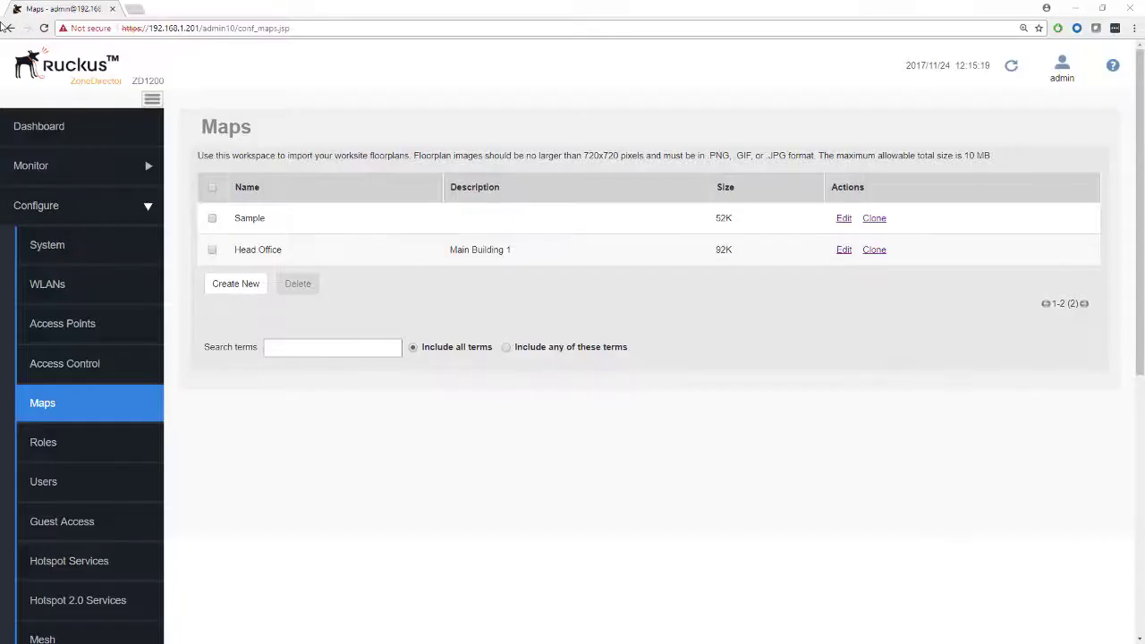
- Return to the dashboard and zoom the Health map out from the Head Office site to the San Francisco Bay area
click(56, 139)
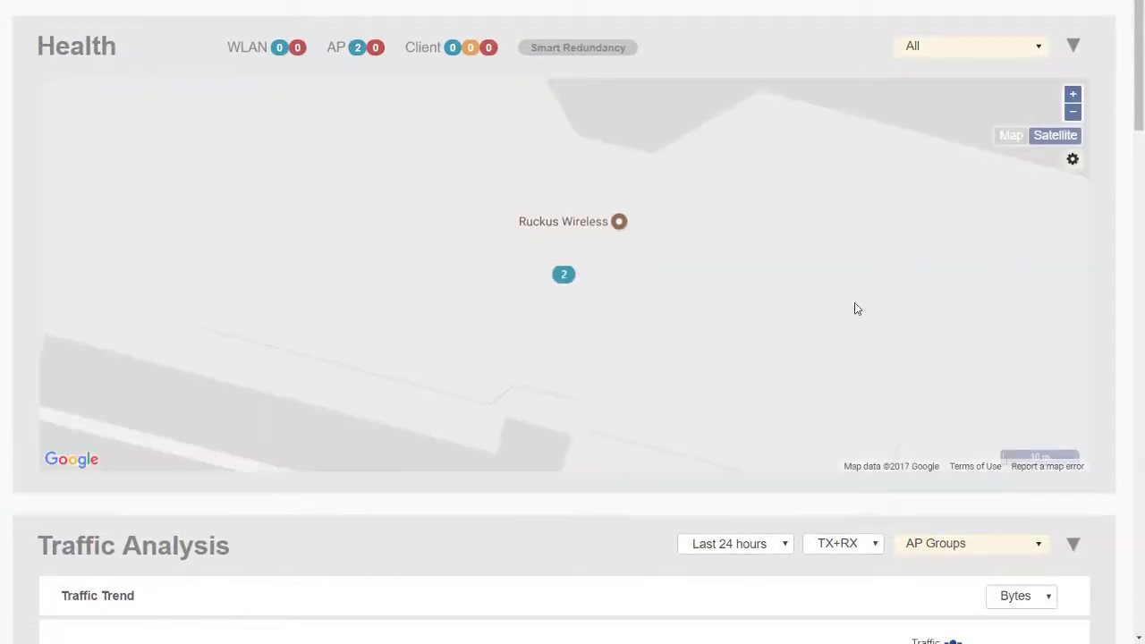
click(1073, 111)
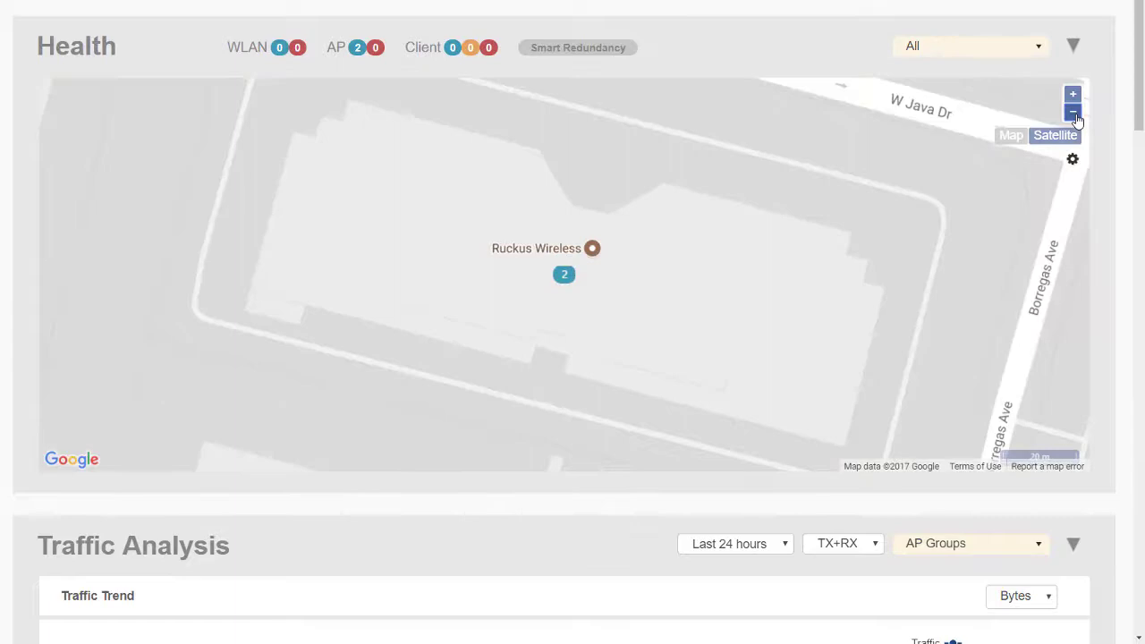
click(1073, 111)
click(1073, 113)
click(1073, 113)
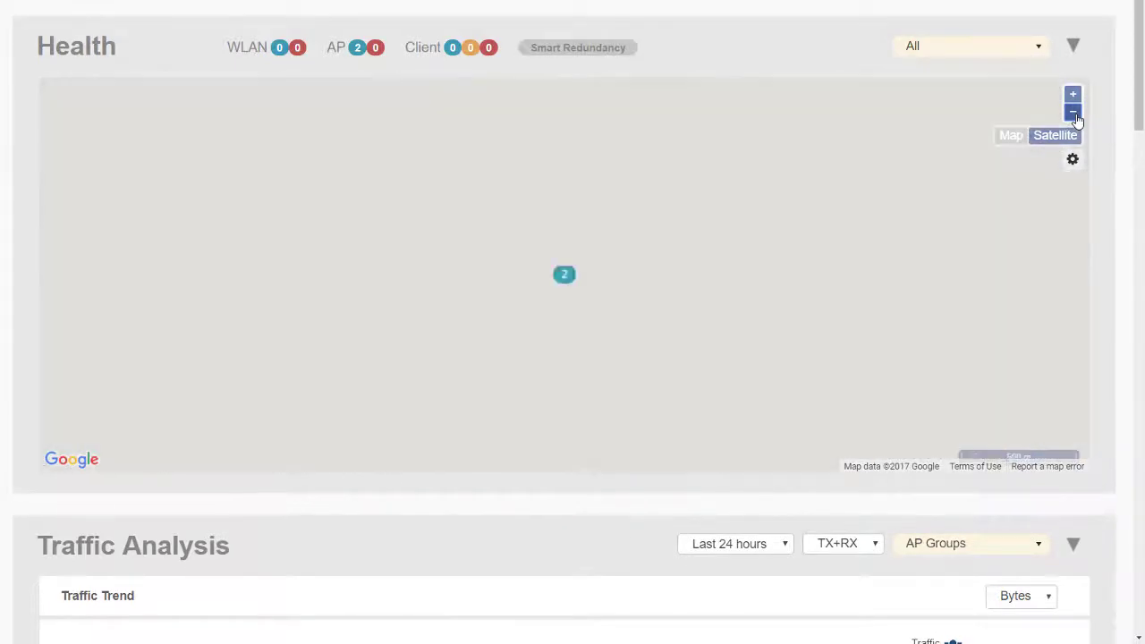
click(1073, 112)
click(1073, 113)
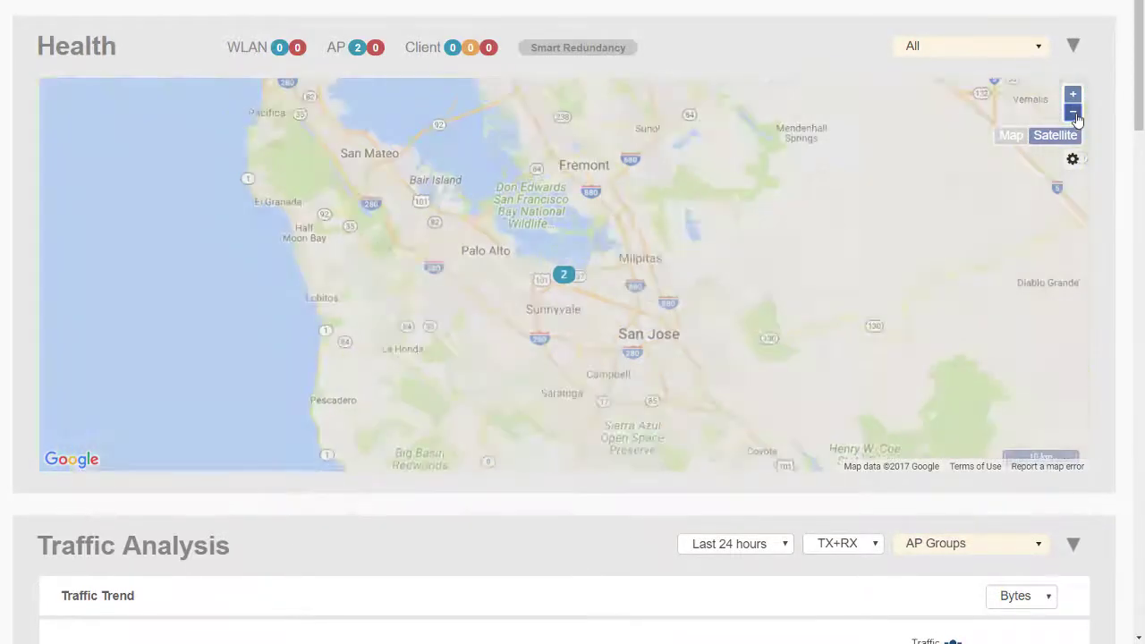
click(1072, 112)
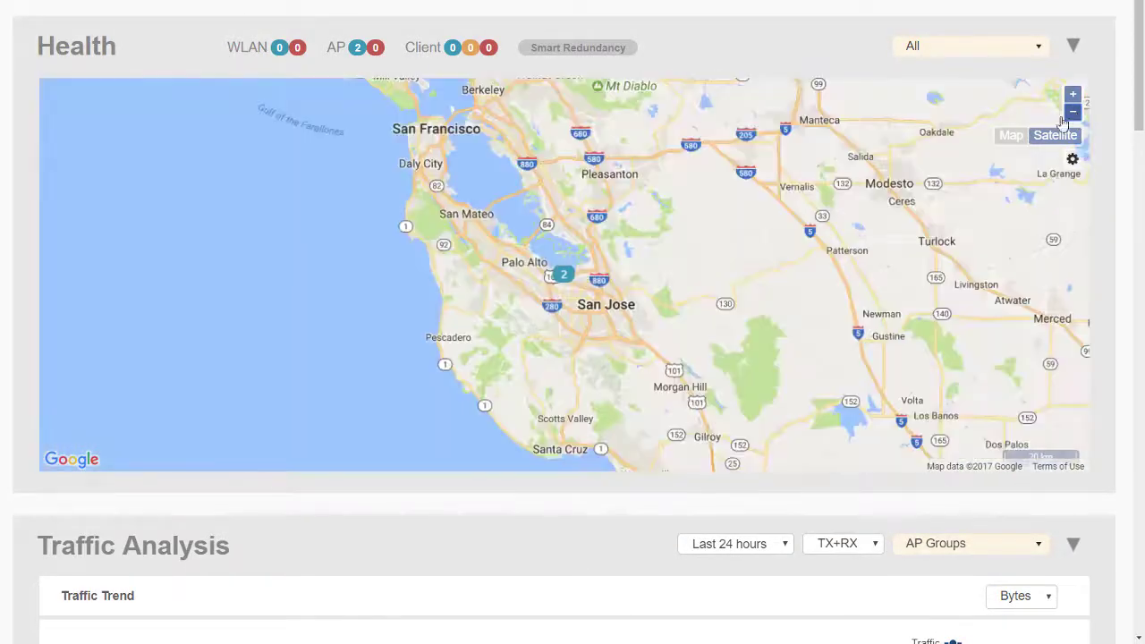
- Open the Head Office floorplan from its map marker and inspect the details of both placed access points
click(564, 281)
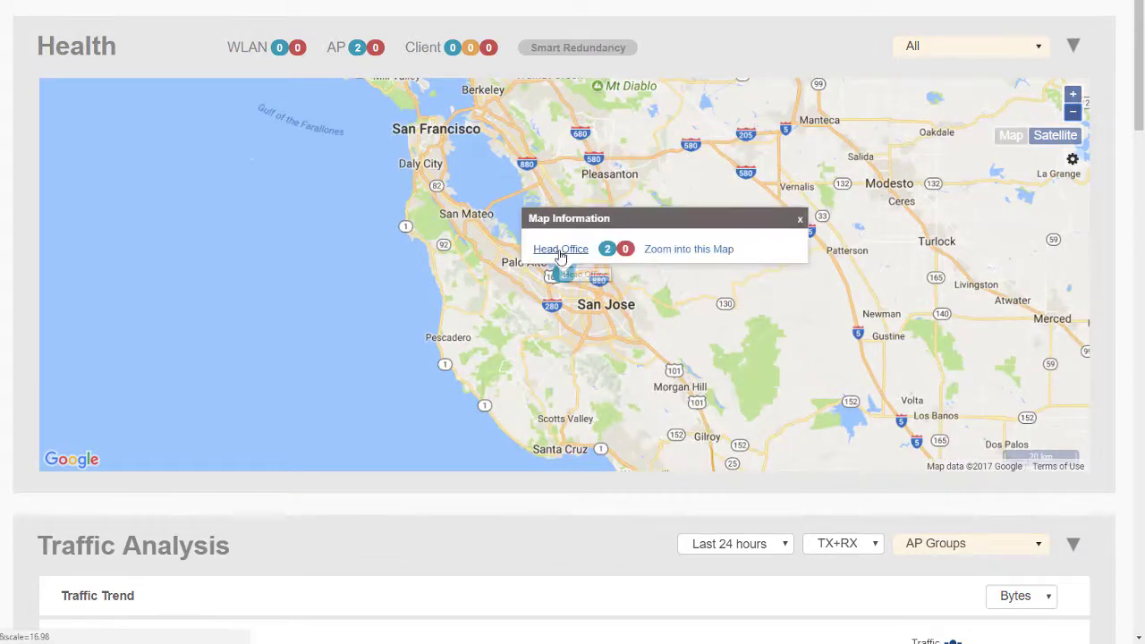
click(561, 251)
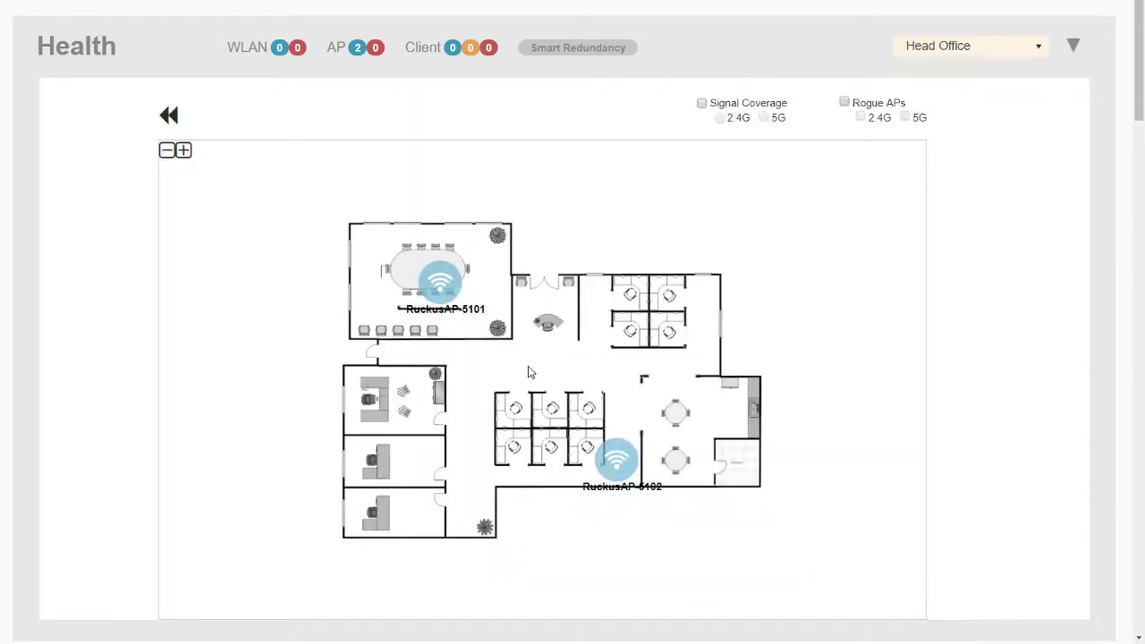
mouse_move(440, 291)
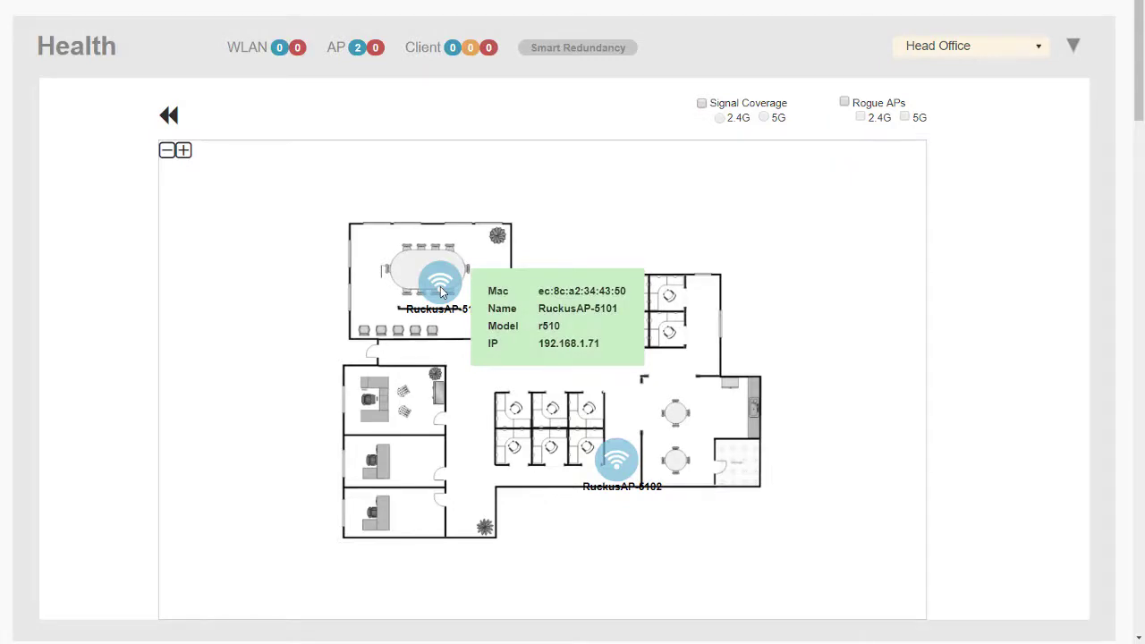
mouse_move(616, 464)
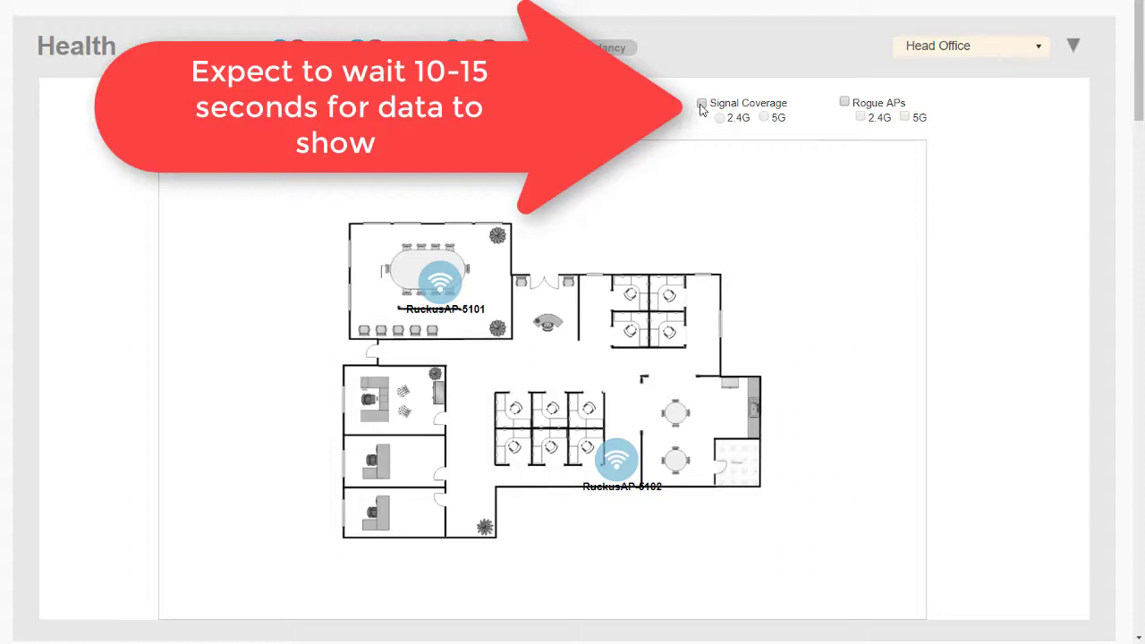
- Display the signal coverage heatmap on the Head Office floorplan for 2.4G and switch it to 5G
click(702, 103)
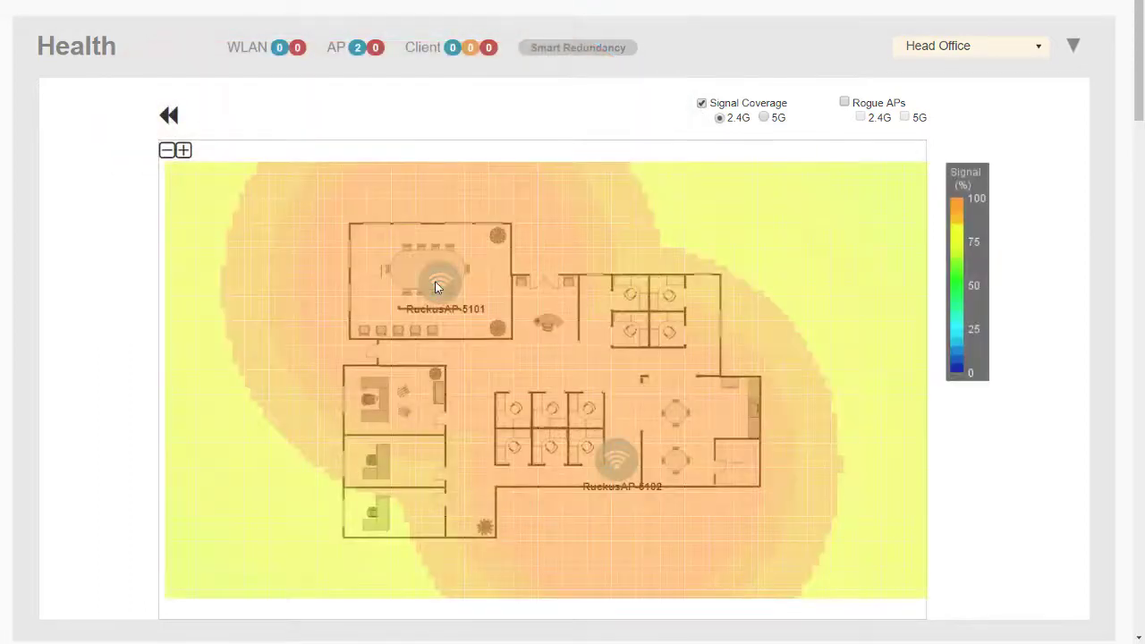
click(765, 118)
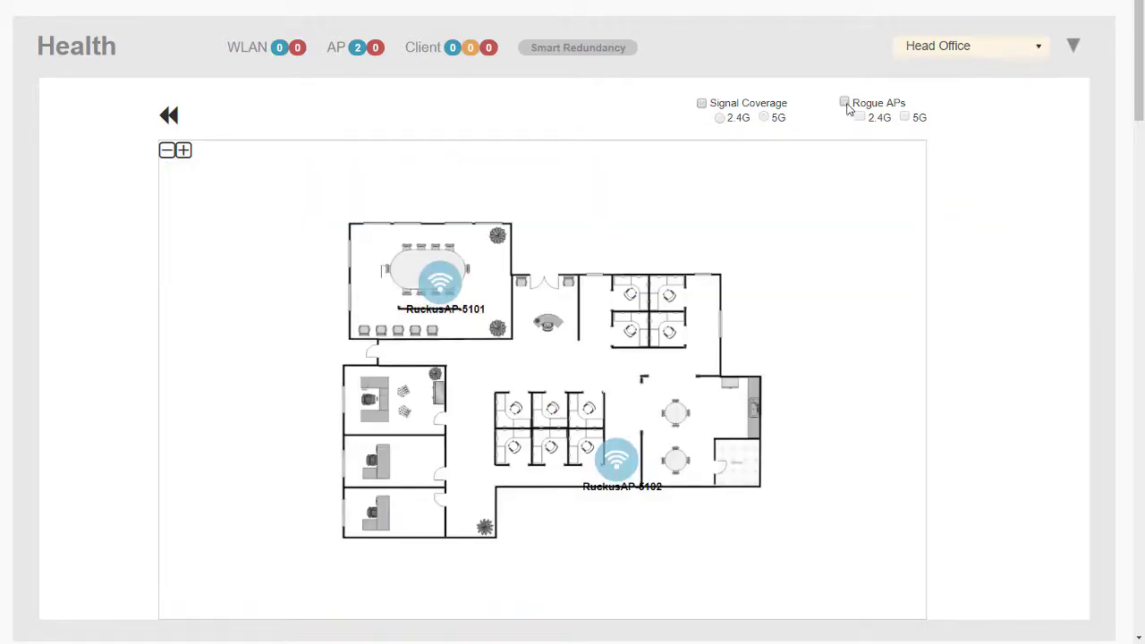
- Show rogue APs on the Head Office floorplan for both the 2.4G and 5G bands, with signal coverage turned off
click(845, 103)
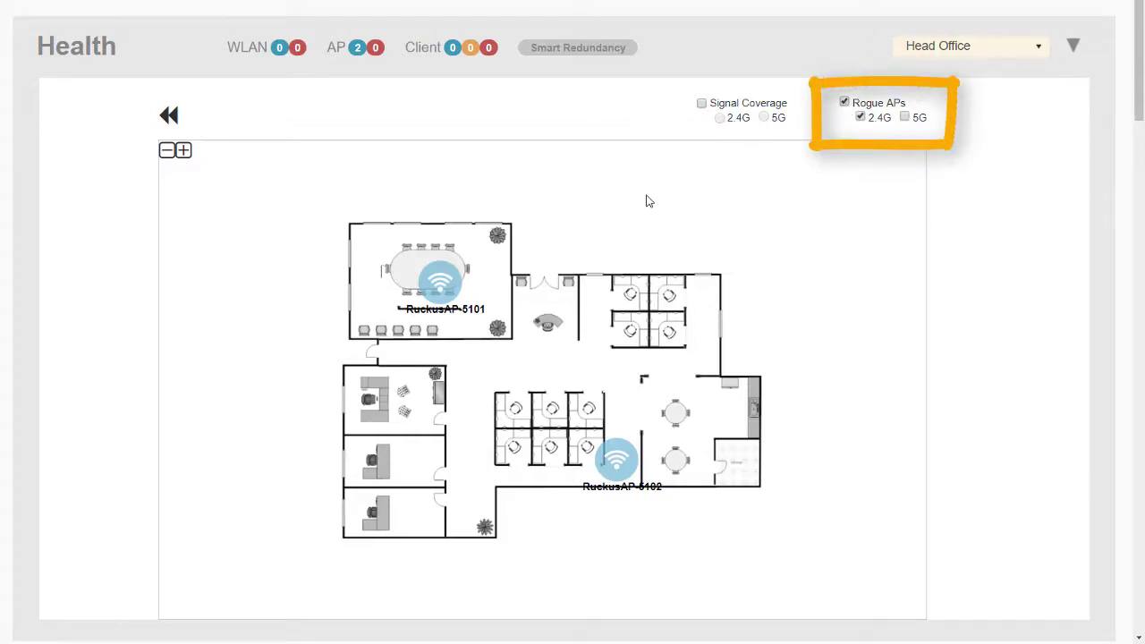
click(905, 118)
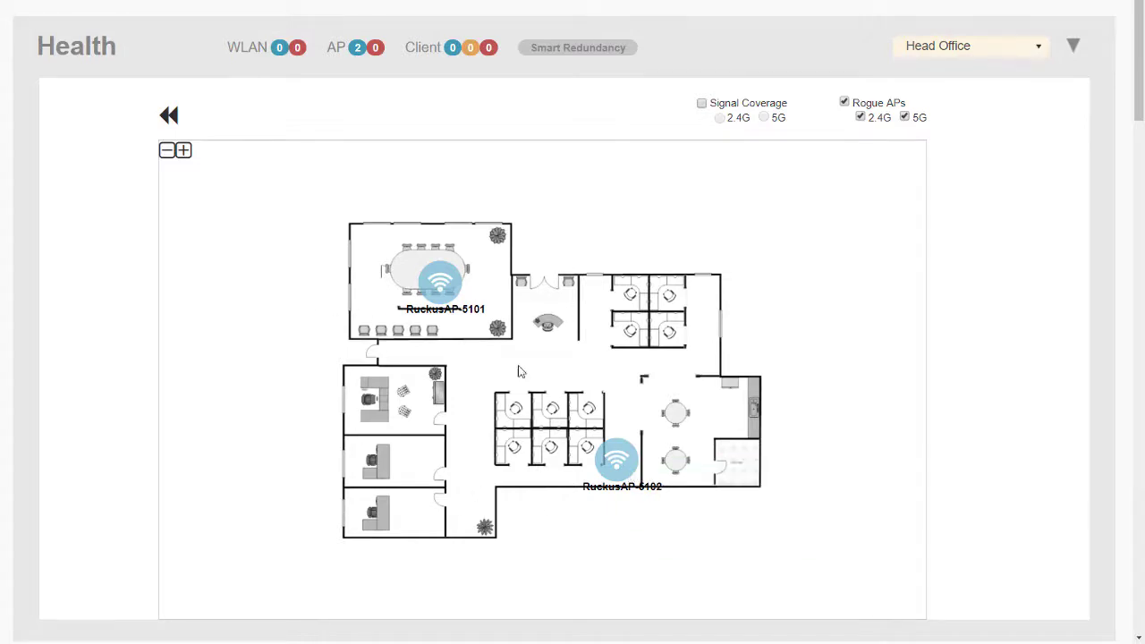
mouse_move(445, 299)
- Go back to the geographic Health map and open the map information for the Head Office marker
click(170, 116)
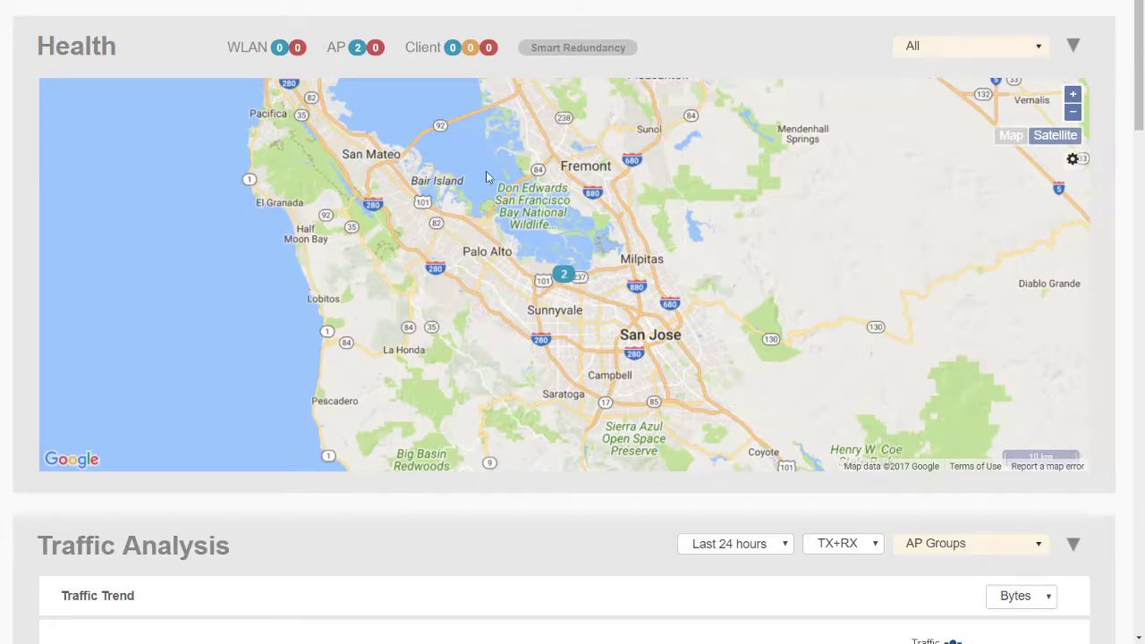
click(567, 280)
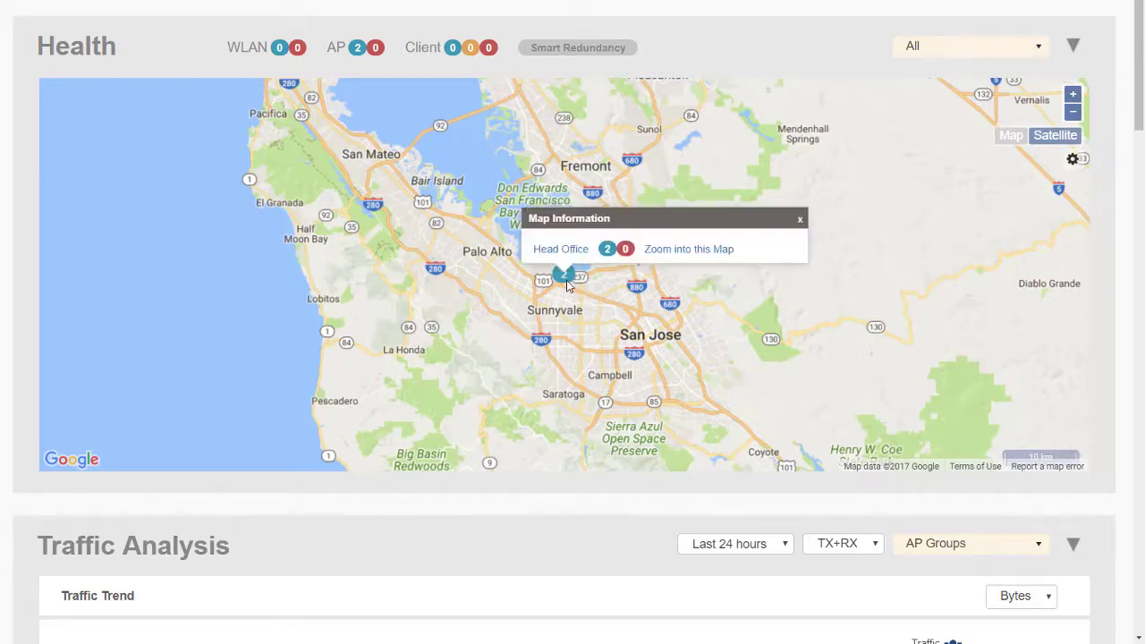